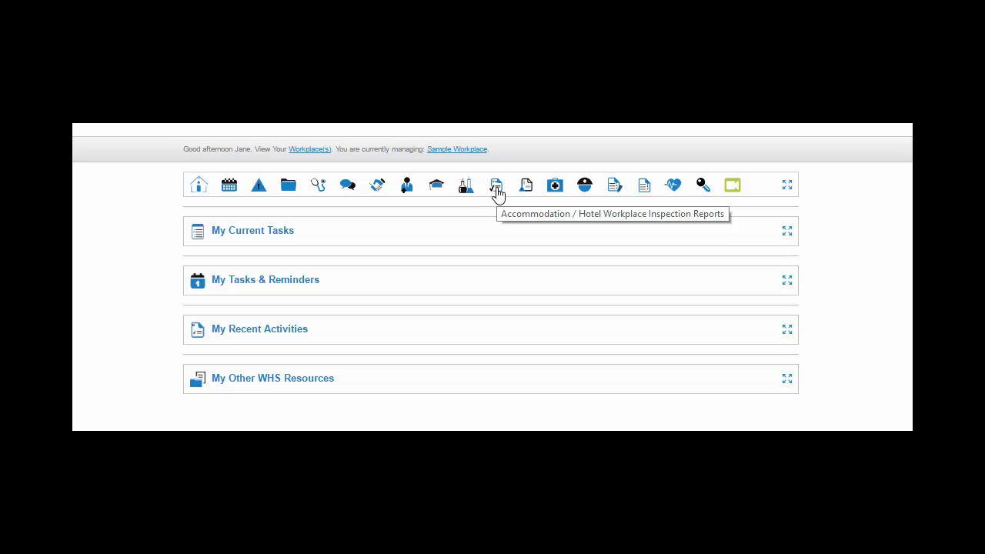
Open the Accommodation / Hotel Workplace Inspection Reports module and look at its Help options
{"action": "left_click", "coordinate": [497, 189]}
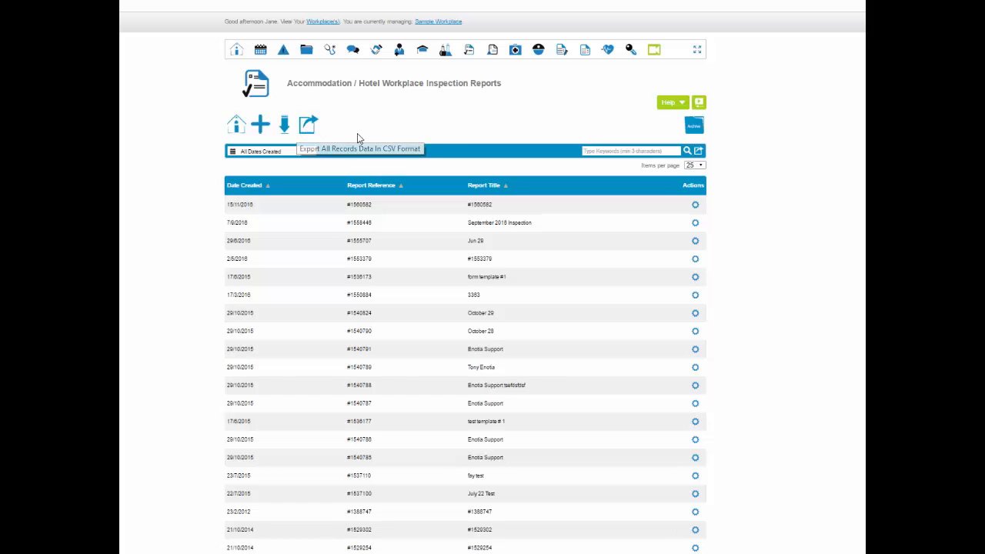
{"action": "left_click", "coordinate": [679, 107]}
{"action": "left_click", "coordinate": [679, 107]}
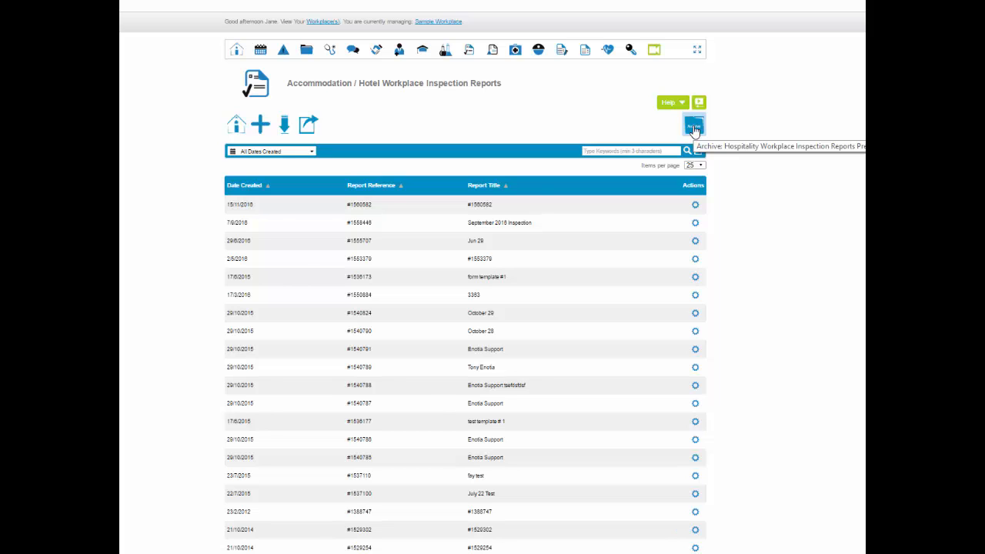
View the archive of hospitality inspection reports from before December 13th, 2014 and return to the current inspection reports list
{"action": "left_click", "coordinate": [694, 128]}
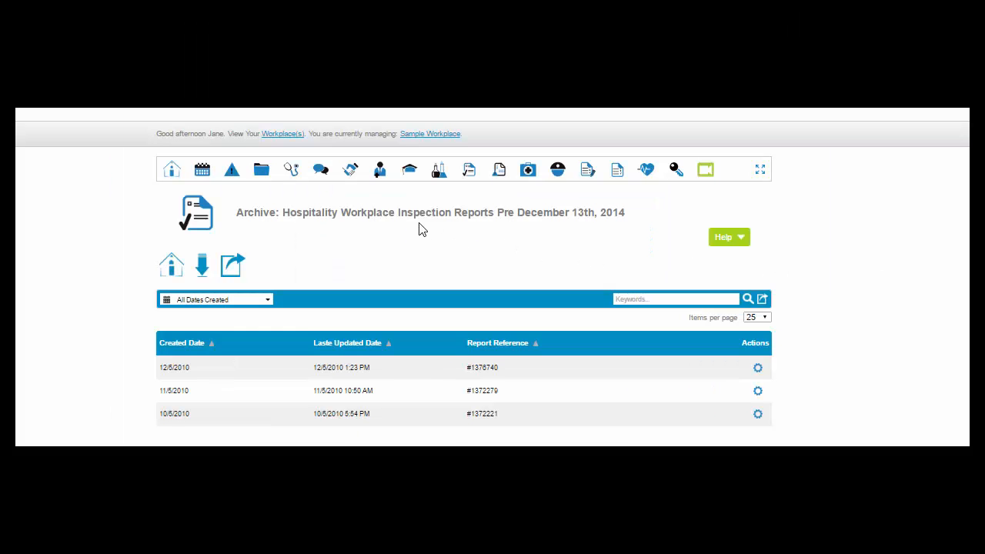
{"action": "left_click", "coordinate": [759, 369]}
{"action": "left_click", "coordinate": [468, 171]}
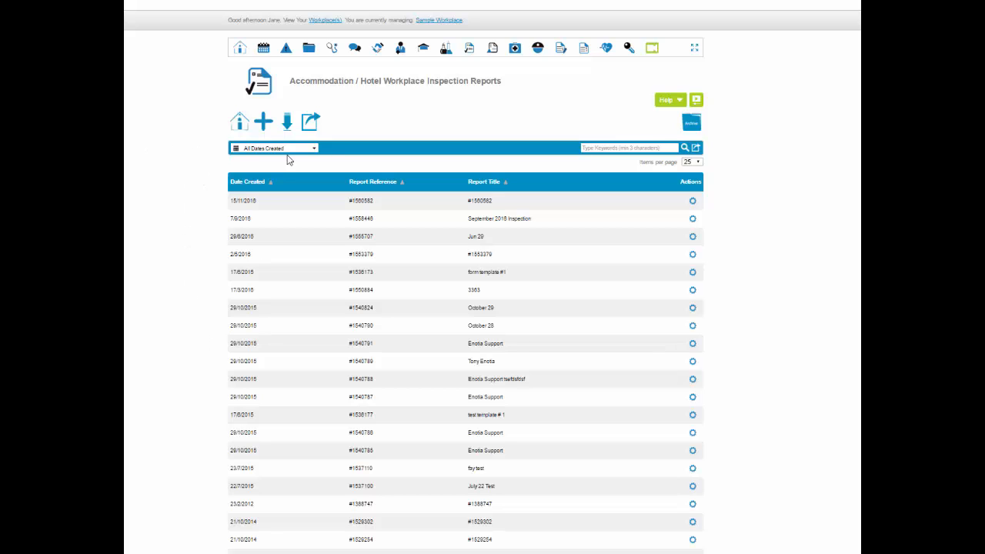
Look at the creation-date filter options and the keyword search field for the inspection reports
{"action": "left_click", "coordinate": [314, 150]}
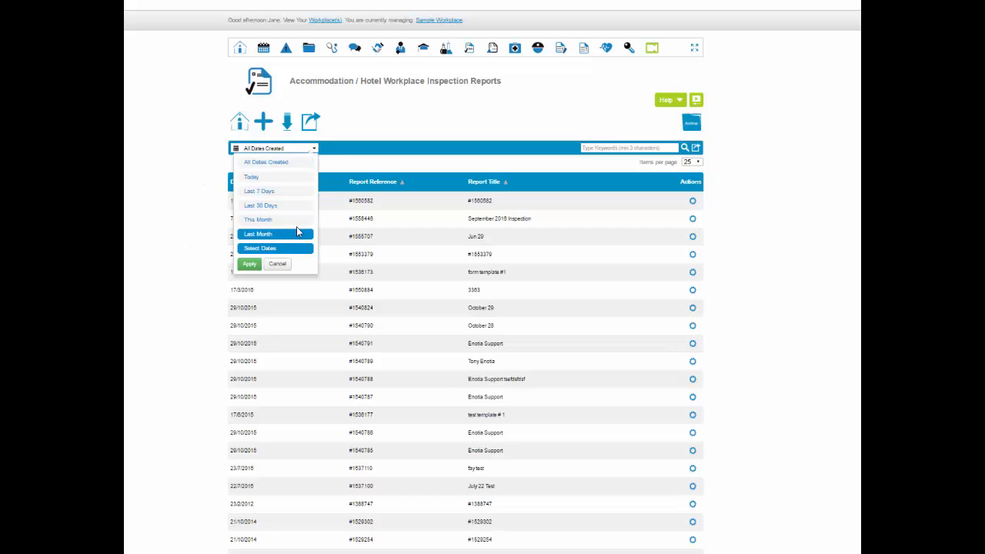
{"action": "left_click", "coordinate": [585, 148]}
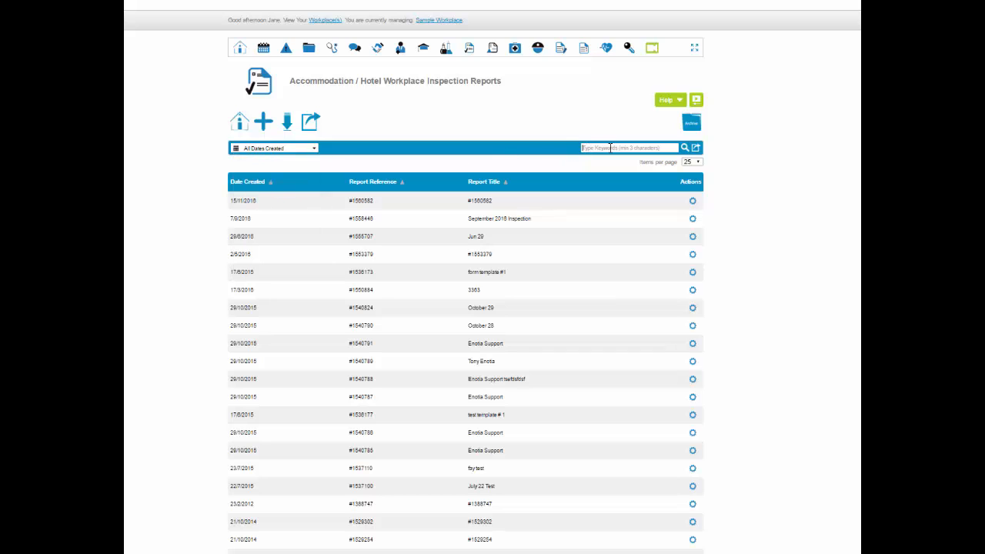
Examine the export field selection, toggling the Hotel / Pub Workplace Inspection Report ID and Date Created fields
{"action": "left_click", "coordinate": [698, 149]}
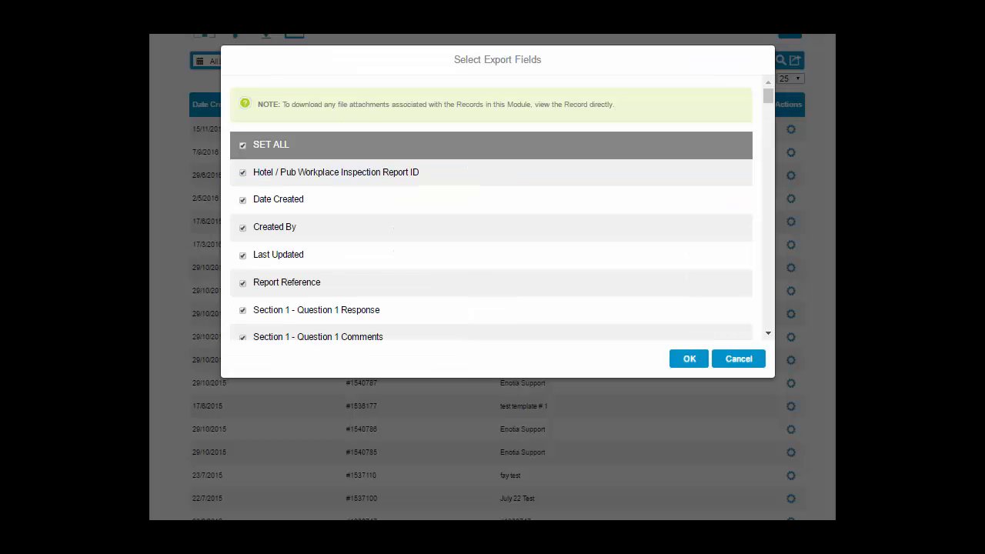
{"action": "scroll", "coordinate": [457, 300], "scroll_direction": "down", "scroll_amount": 3}
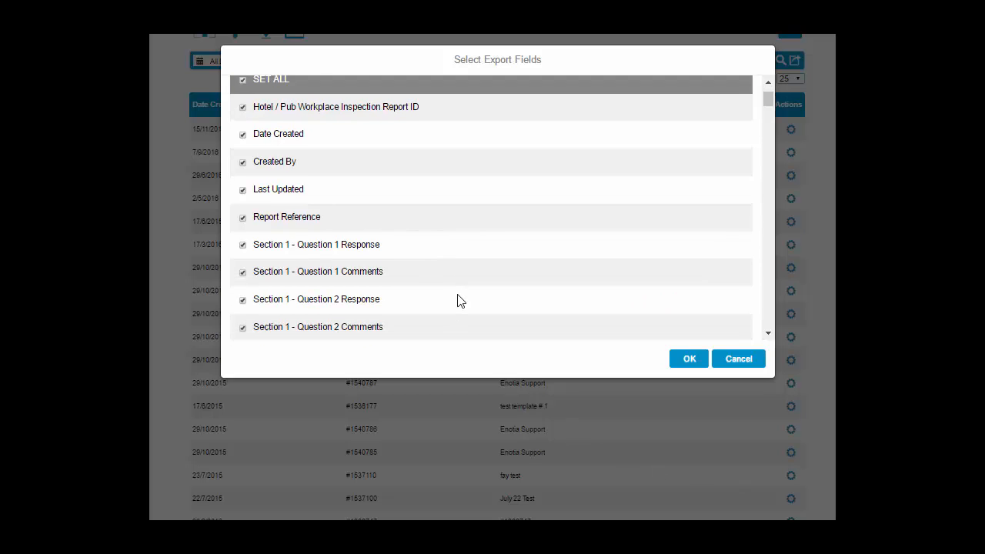
{"action": "scroll", "coordinate": [457, 301], "scroll_direction": "up", "scroll_amount": 3}
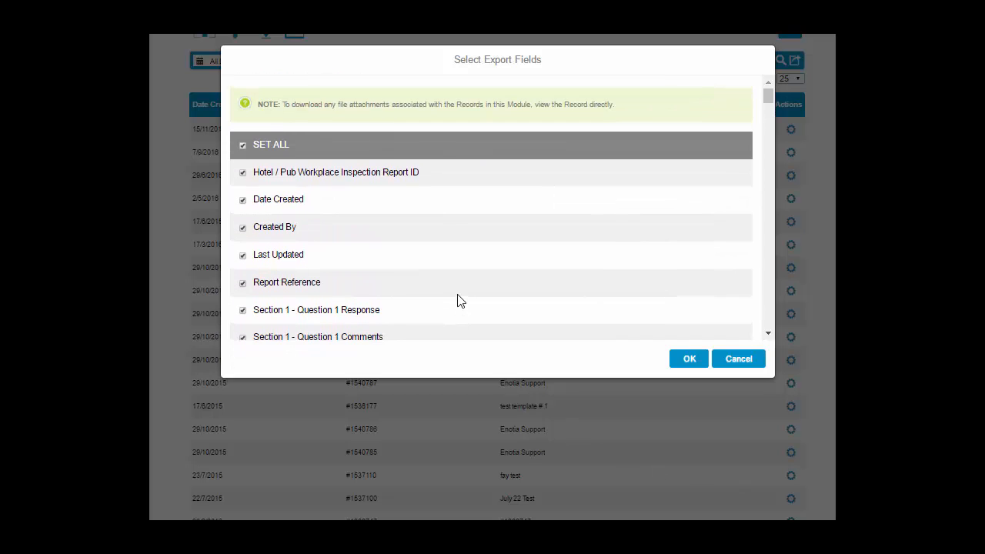
{"action": "left_click", "coordinate": [243, 174]}
{"action": "left_click", "coordinate": [243, 200]}
{"action": "left_click", "coordinate": [243, 200]}
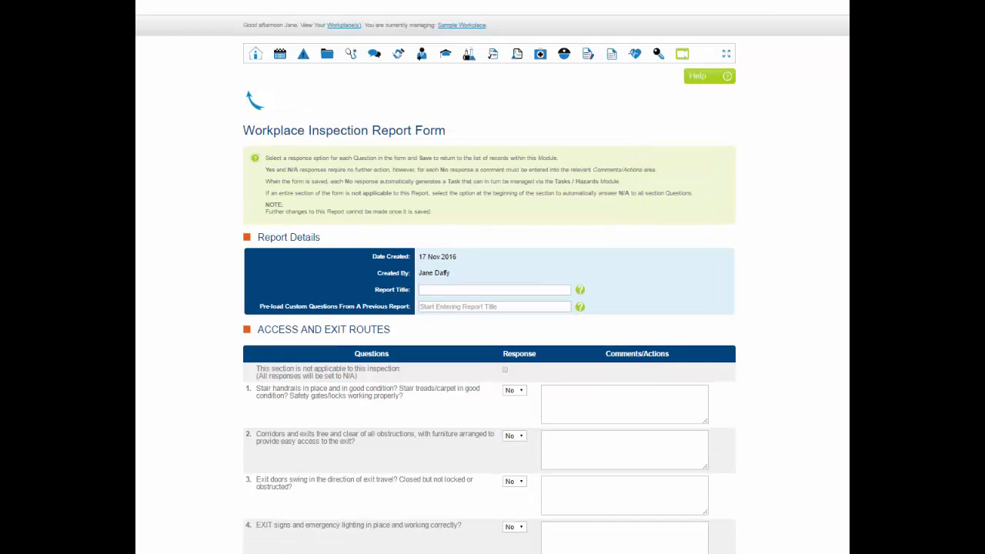
Title the new inspection report "Enotia Report" and view the previous reports offered for pre-loading custom questions
{"action": "left_click", "coordinate": [431, 290]}
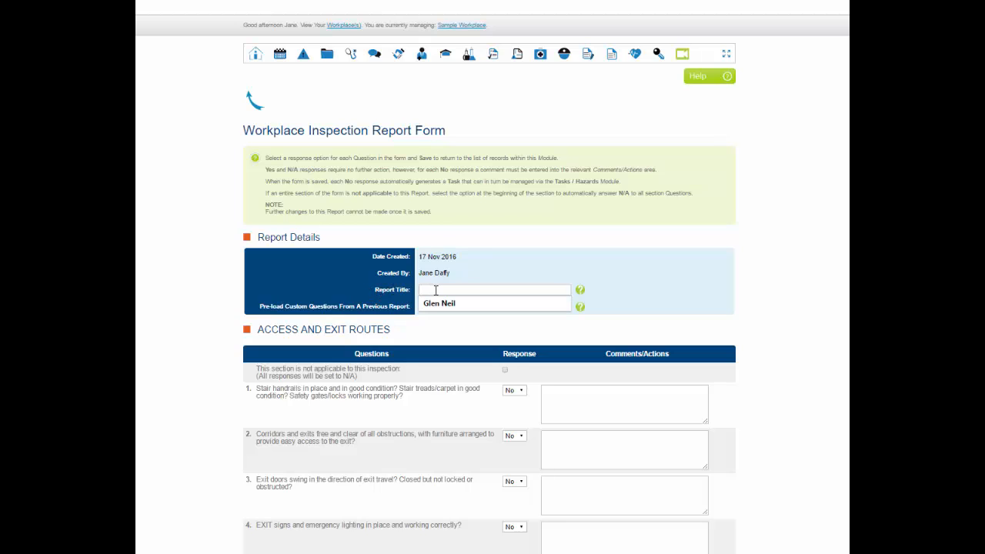
{"action": "type", "text": "Enotic"}
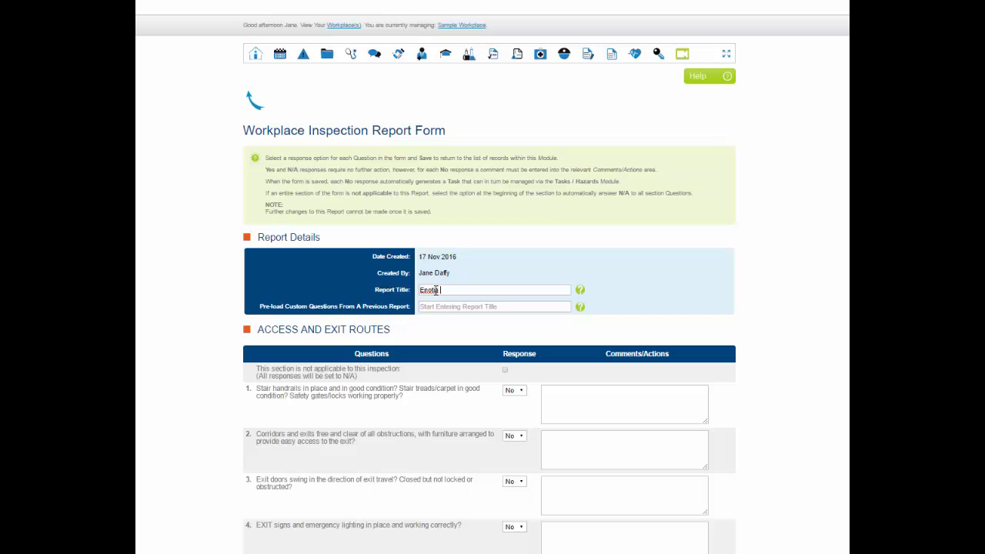
{"action": "type", "text": " Report"}
{"action": "left_click", "coordinate": [424, 306]}
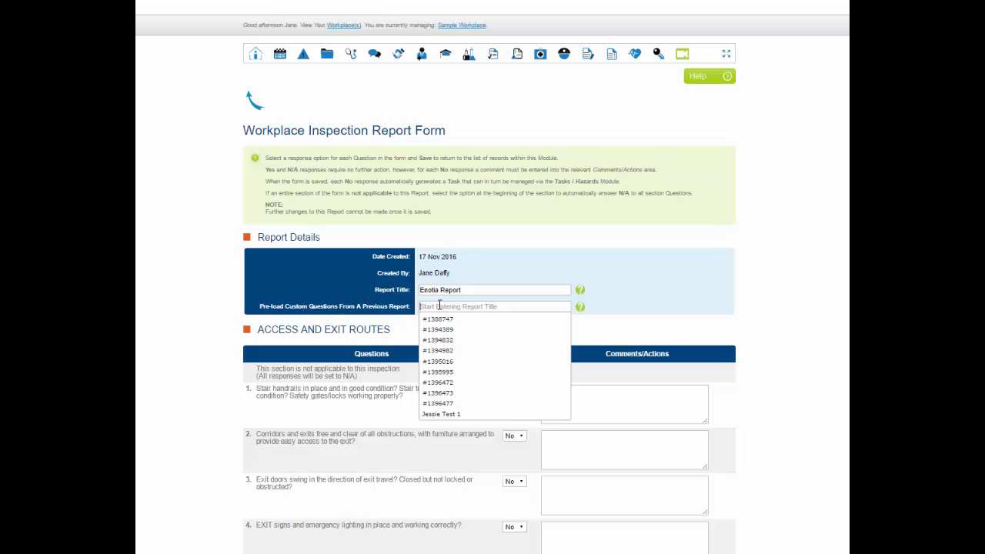
{"action": "left_click", "coordinate": [819, 324]}
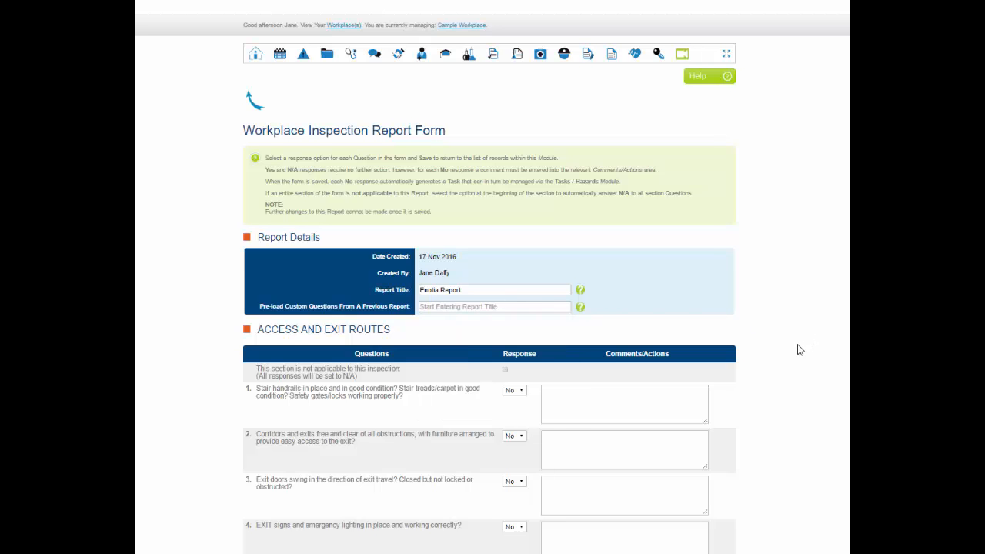
Examine the form's sections, questions, response choices and comment fields from Access and Exit Routes through External Environment
{"action": "scroll", "coordinate": [799, 351], "scroll_direction": "down", "scroll_amount": 6}
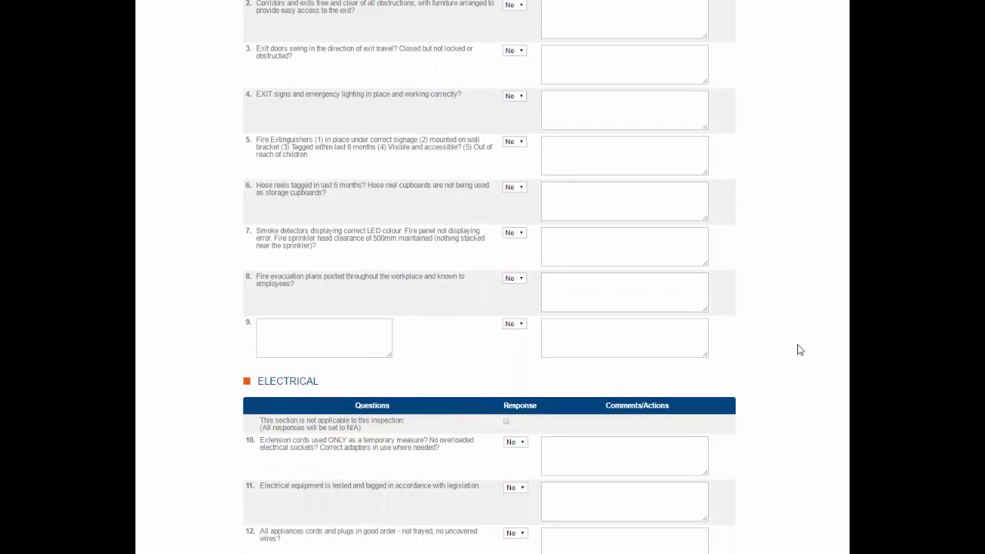
{"action": "scroll", "coordinate": [799, 350], "scroll_direction": "down", "scroll_amount": 8}
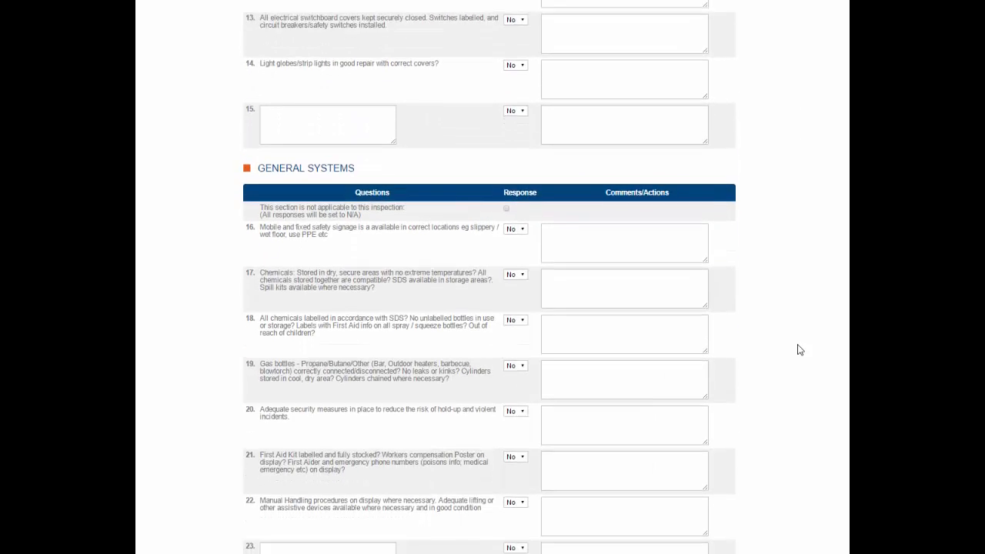
{"action": "scroll", "coordinate": [799, 350], "scroll_direction": "down", "scroll_amount": 3}
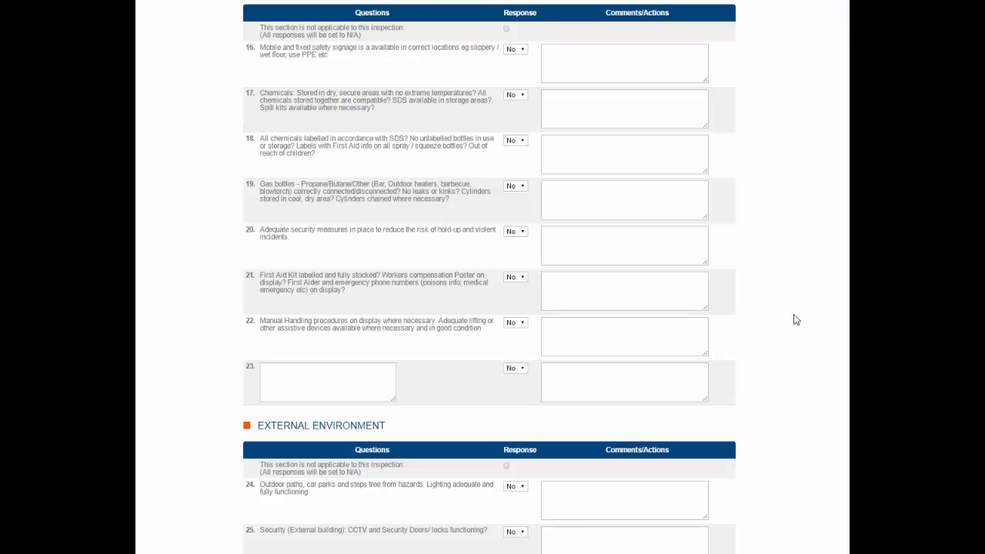
{"action": "left_click", "coordinate": [527, 52]}
{"action": "left_click", "coordinate": [526, 49]}
{"action": "scroll", "coordinate": [810, 92], "scroll_direction": "up", "scroll_amount": 13}
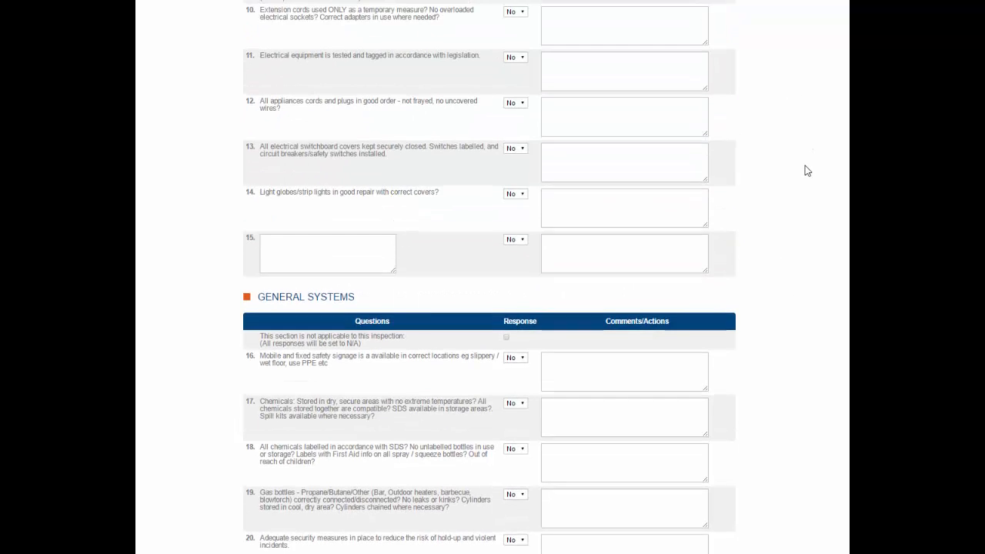
{"action": "scroll", "coordinate": [807, 171], "scroll_direction": "up", "scroll_amount": 5}
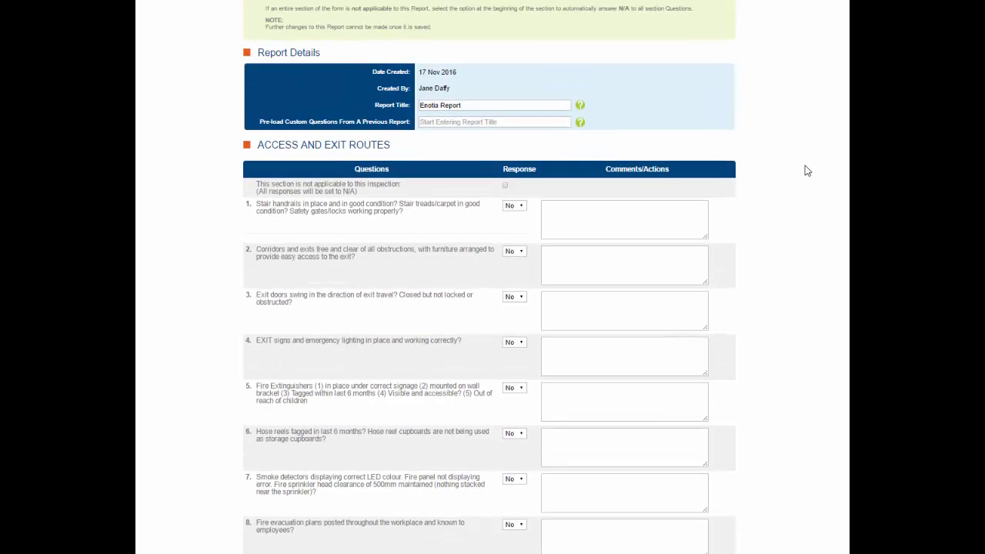
{"action": "scroll", "coordinate": [808, 170], "scroll_direction": "up", "scroll_amount": 1}
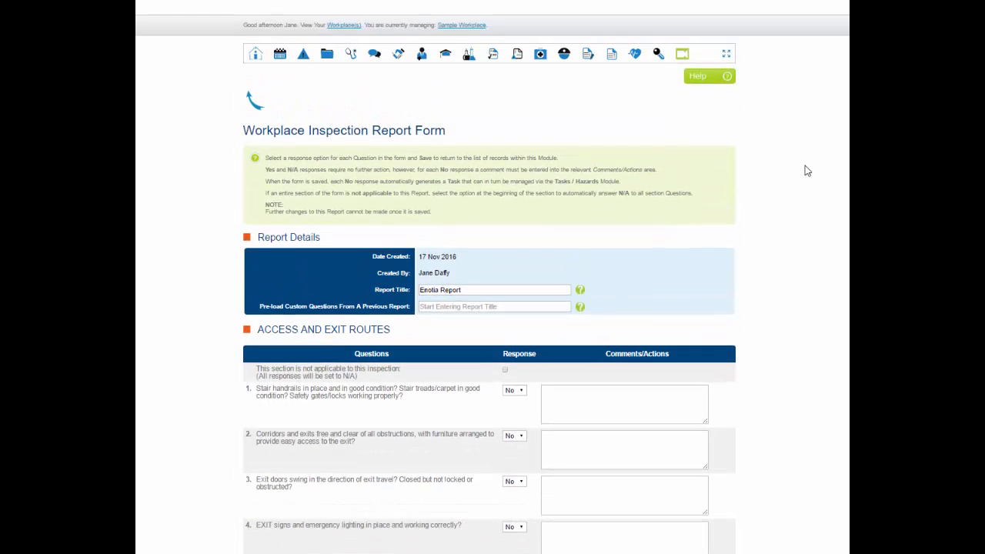
Pre-load the custom questions from previous report #1388747 into the form
{"action": "left_click", "coordinate": [434, 306]}
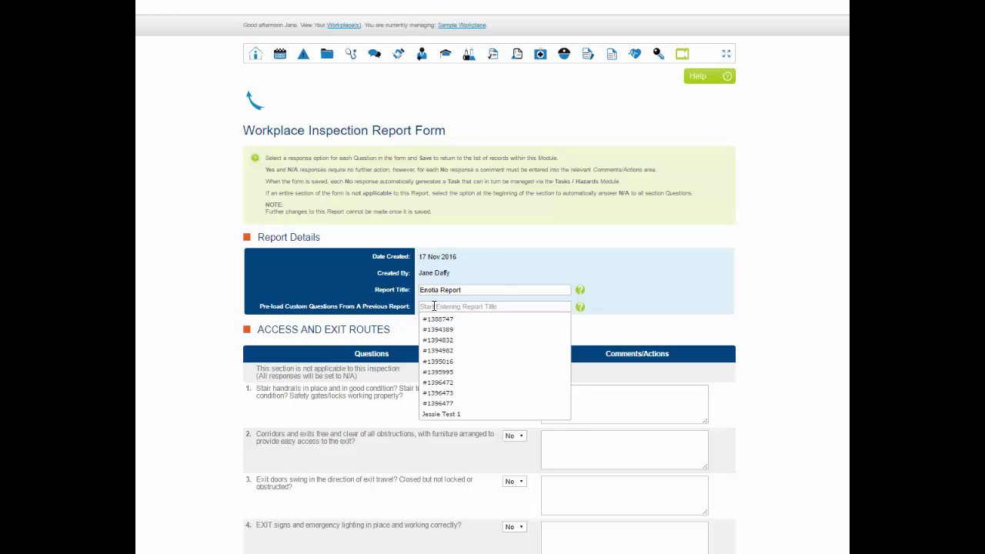
{"action": "type", "text": "#1"}
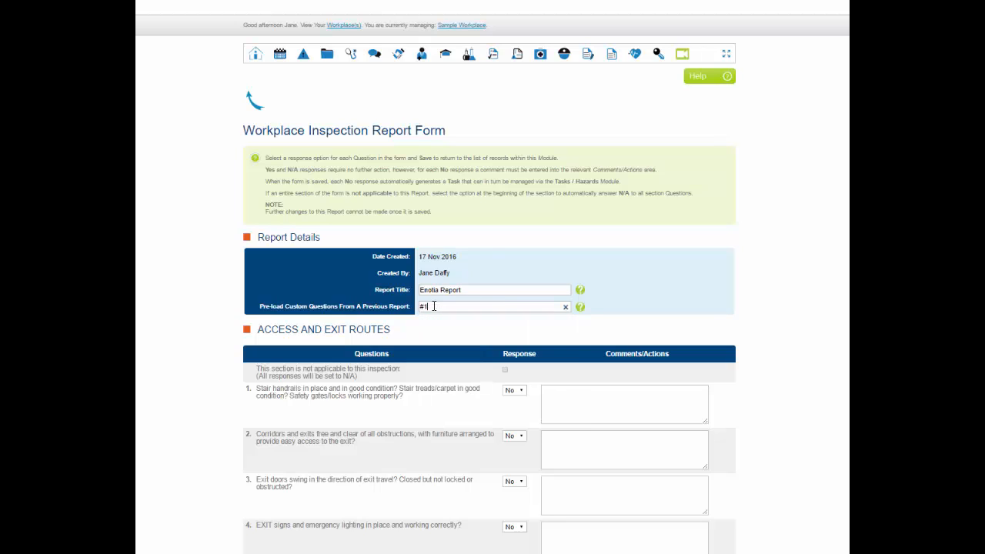
{"action": "type", "text": "38"}
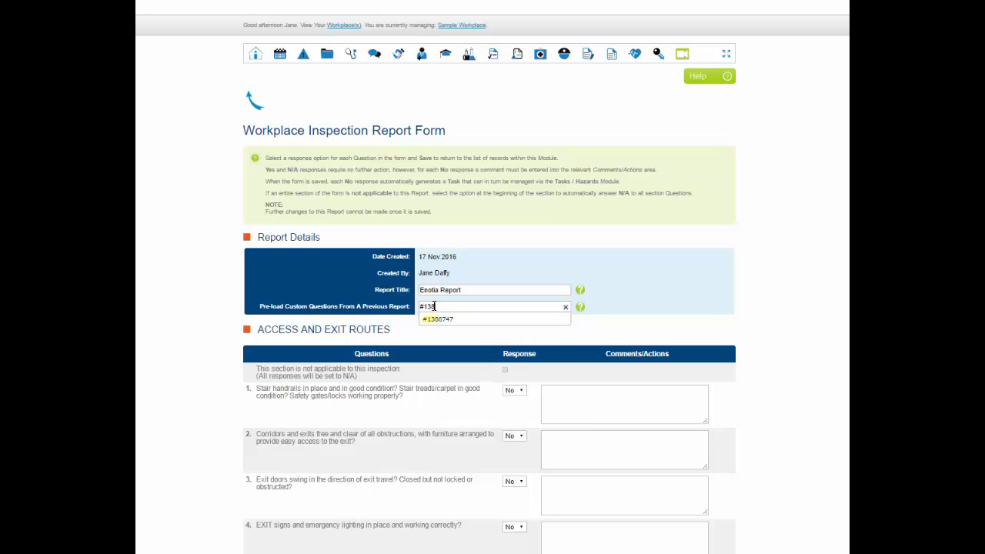
{"action": "left_click", "coordinate": [436, 320]}
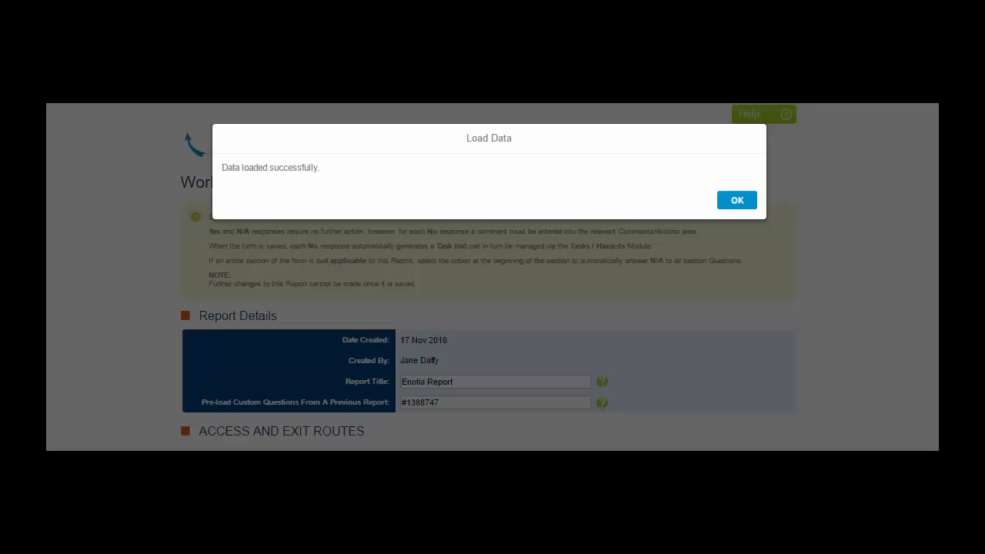
{"action": "left_click", "coordinate": [728, 202]}
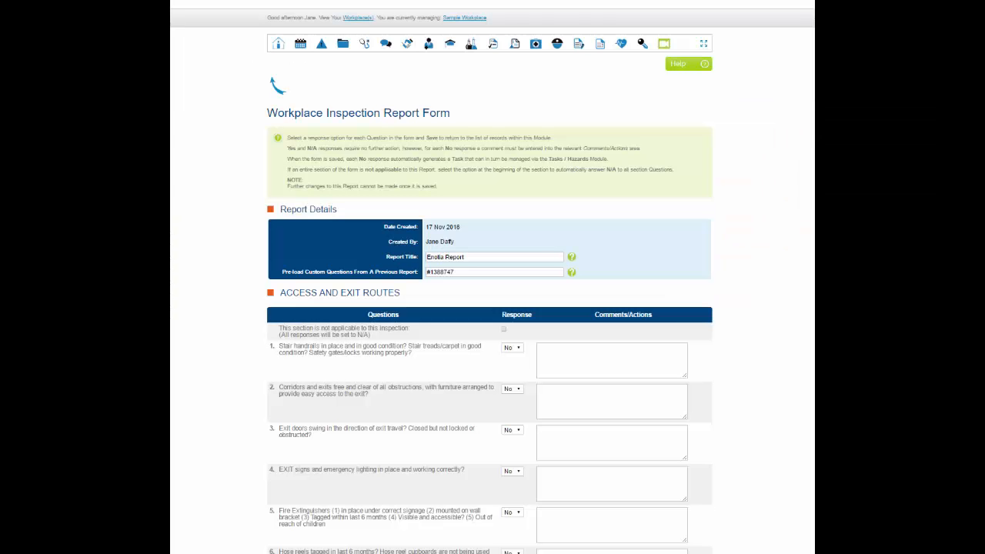
Mark the General Systems and External Environment sections as not applicable to this inspection
{"action": "scroll", "coordinate": [493, 308], "scroll_direction": "down", "scroll_amount": 3}
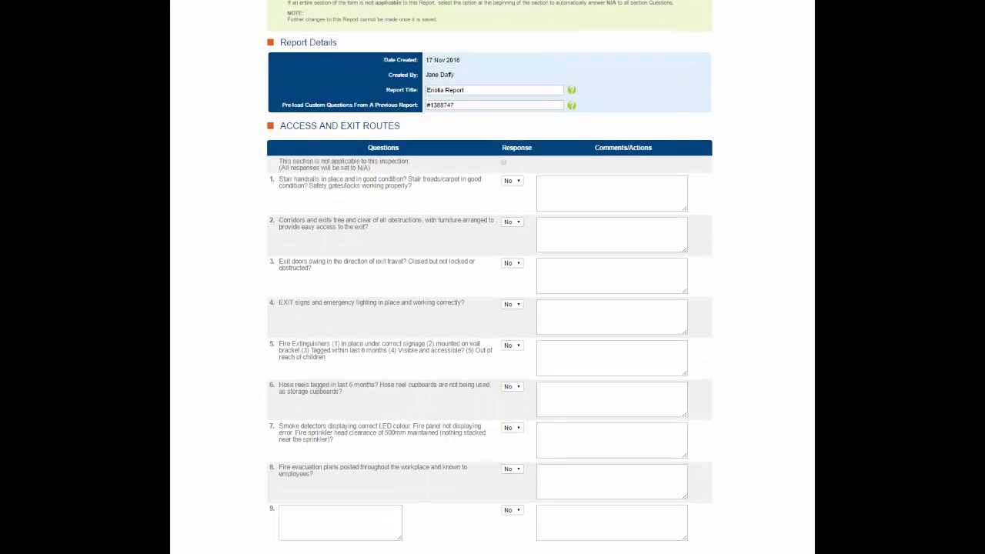
{"action": "scroll", "coordinate": [492, 308], "scroll_direction": "down", "scroll_amount": 6}
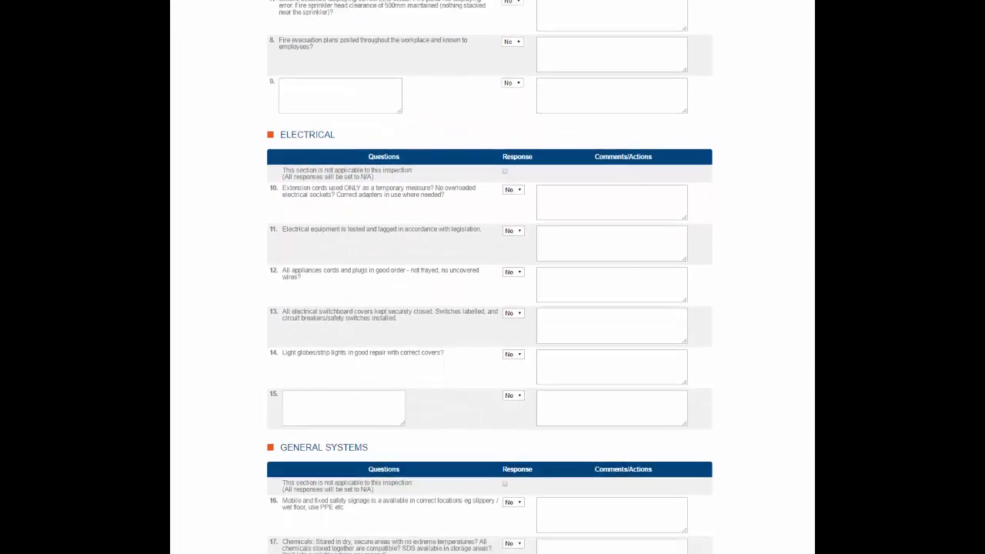
{"action": "scroll", "coordinate": [493, 308], "scroll_direction": "down", "scroll_amount": 1}
{"action": "scroll", "coordinate": [732, 291], "scroll_direction": "down", "scroll_amount": 3}
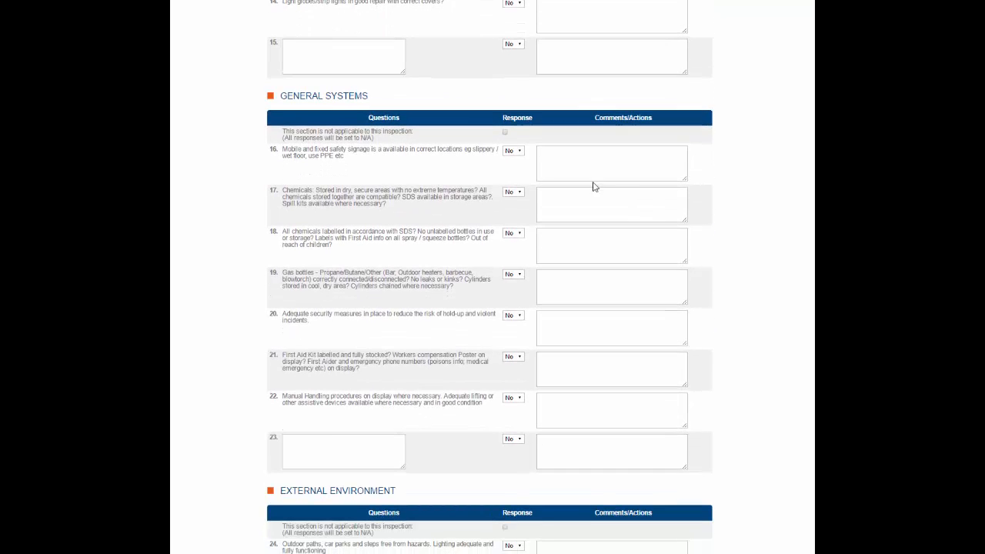
{"action": "left_click", "coordinate": [506, 133]}
{"action": "scroll", "coordinate": [751, 186], "scroll_direction": "down", "scroll_amount": 4}
{"action": "scroll", "coordinate": [752, 186], "scroll_direction": "down", "scroll_amount": 1}
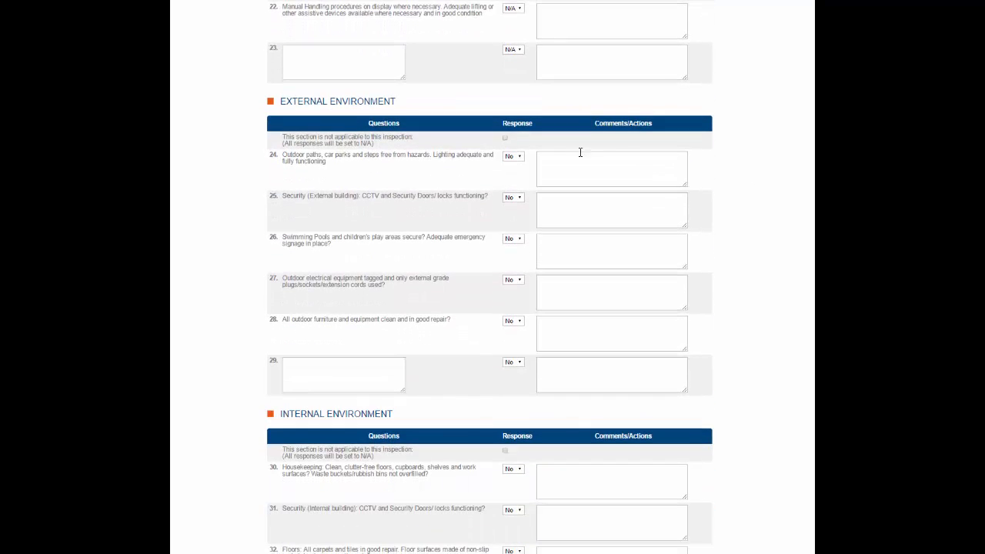
{"action": "left_click", "coordinate": [506, 140]}
In the Internal Environment section, answer question 30 on housekeeping with Yes and question 31 on internal security with No
{"action": "scroll", "coordinate": [771, 174], "scroll_direction": "down", "scroll_amount": 5}
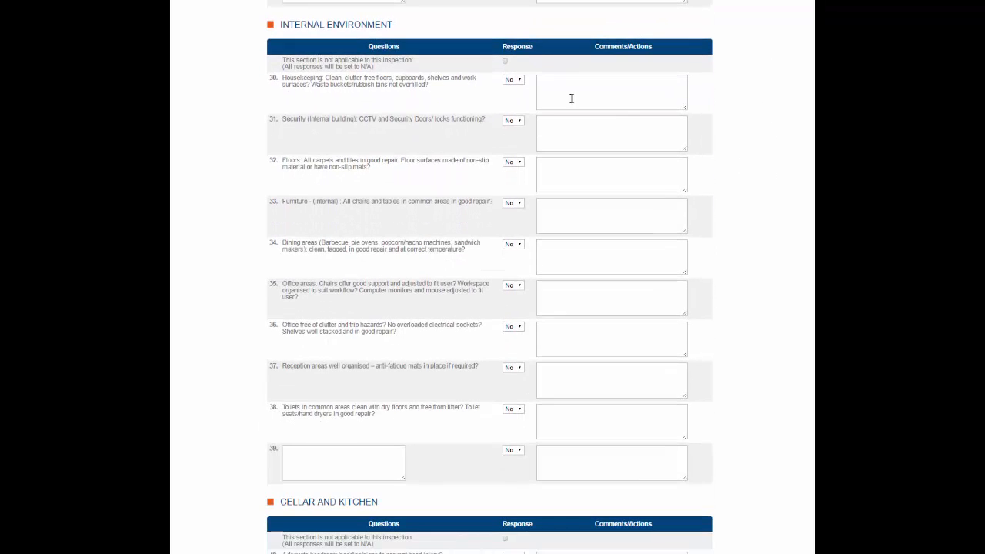
{"action": "left_click", "coordinate": [521, 80]}
{"action": "left_click", "coordinate": [520, 89]}
{"action": "left_click", "coordinate": [520, 121]}
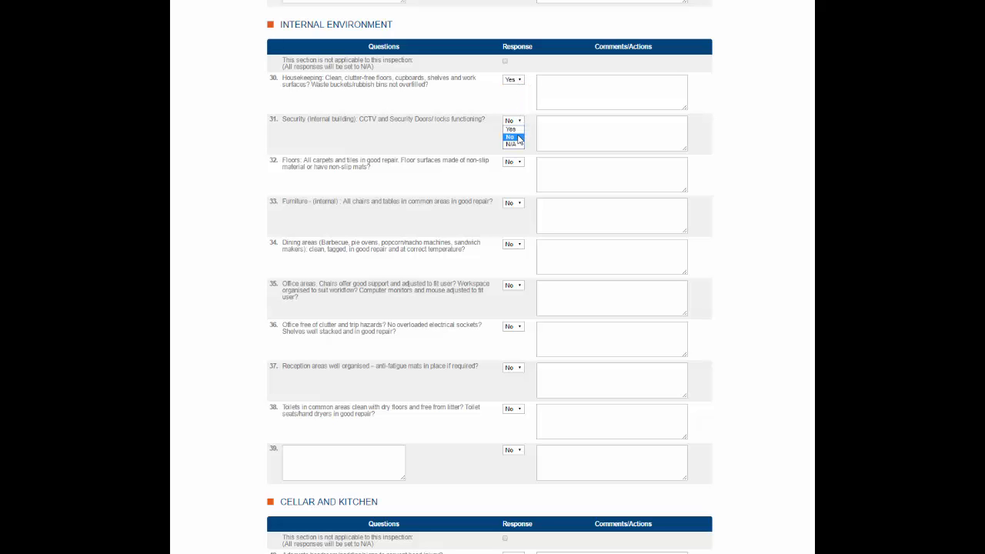
{"action": "left_click", "coordinate": [518, 138]}
Enter the comment "Note" for both the housekeeping and internal security questions
{"action": "left_click", "coordinate": [596, 92]}
{"action": "type", "text": "Note"}
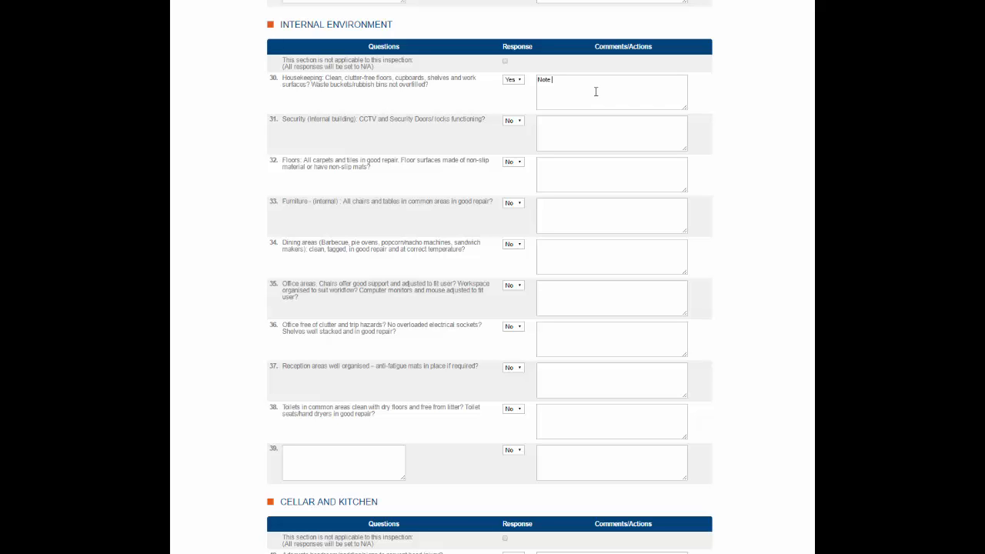
{"action": "left_click", "coordinate": [547, 121]}
{"action": "type", "text": "Note"}
{"action": "double_click", "coordinate": [543, 120]}
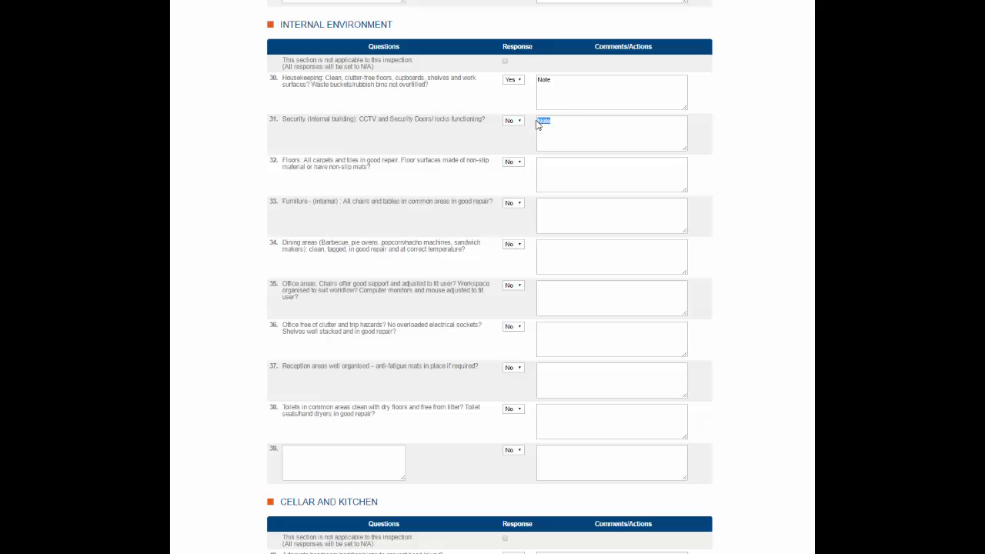
{"action": "left_click", "coordinate": [739, 130]}
Review the remaining sections down to the pre-loaded questions under Other, and save the inspection report
{"action": "scroll", "coordinate": [739, 129], "scroll_direction": "down", "scroll_amount": 5}
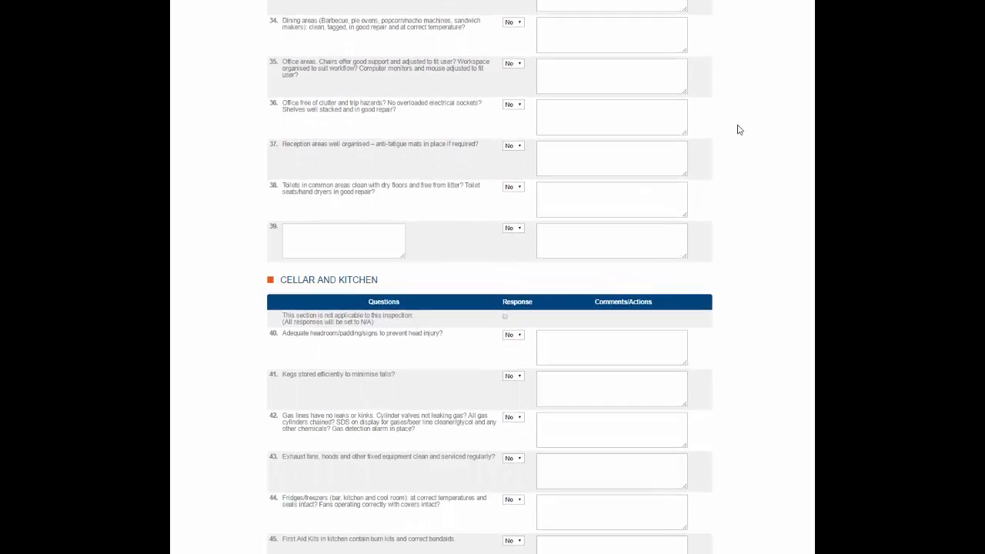
{"action": "scroll", "coordinate": [739, 130], "scroll_direction": "down", "scroll_amount": 4}
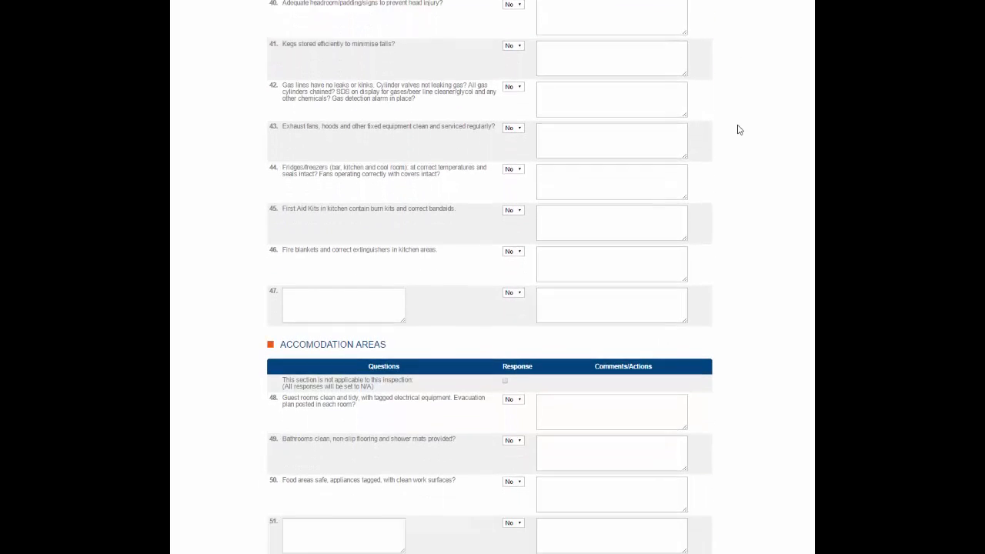
{"action": "scroll", "coordinate": [739, 130], "scroll_direction": "down", "scroll_amount": 2}
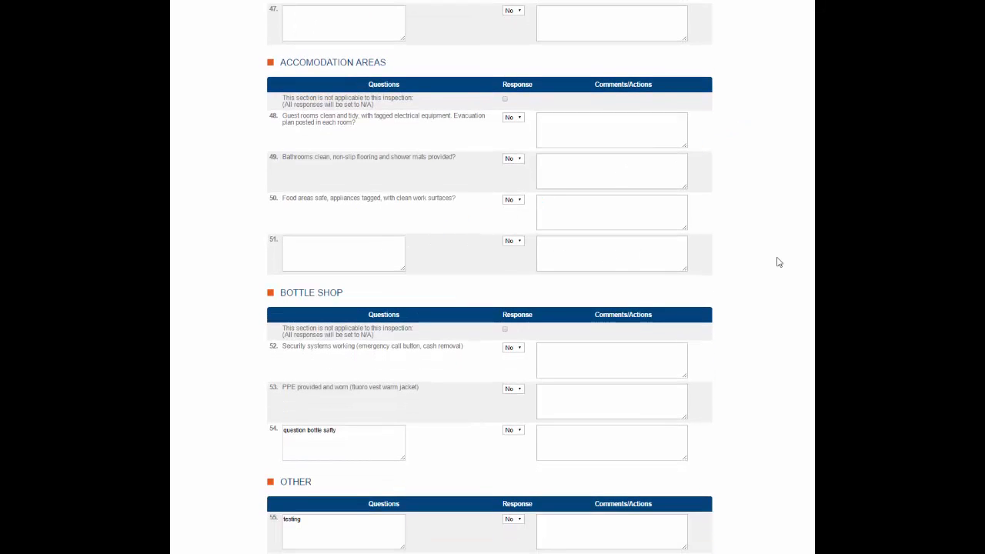
{"action": "scroll", "coordinate": [782, 262], "scroll_direction": "down", "scroll_amount": 1}
{"action": "scroll", "coordinate": [781, 262], "scroll_direction": "down", "scroll_amount": 3}
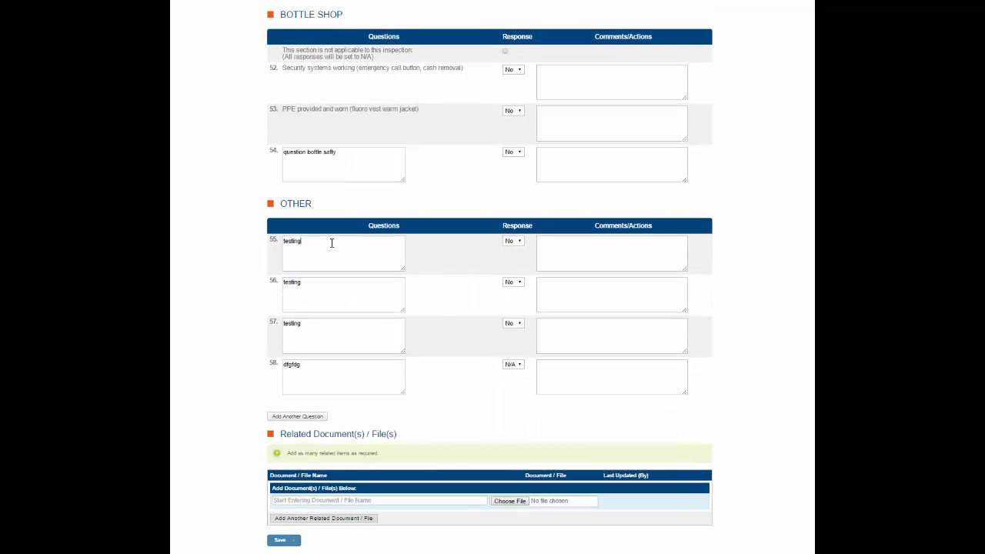
{"action": "double_click", "coordinate": [291, 241]}
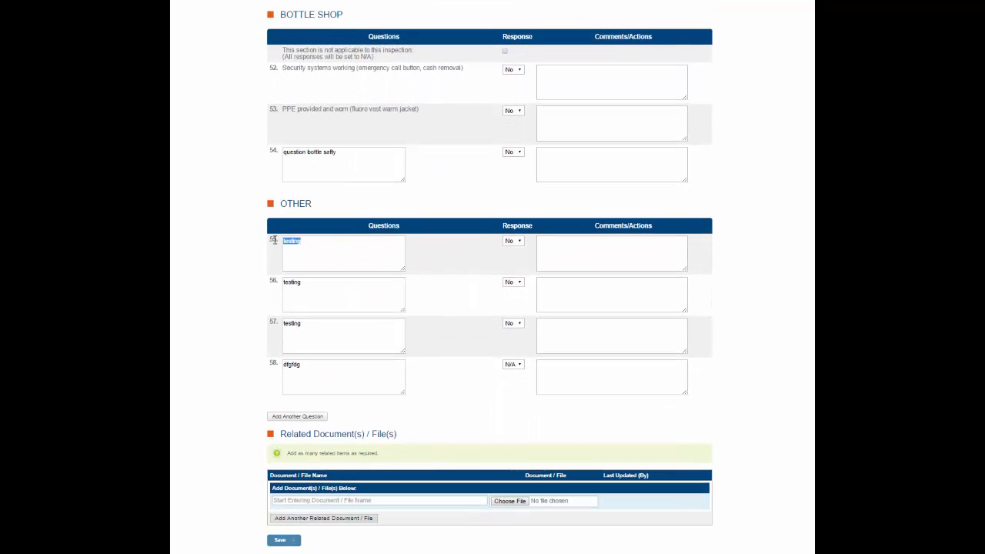
{"action": "left_click", "coordinate": [551, 248]}
{"action": "left_click", "coordinate": [281, 542]}
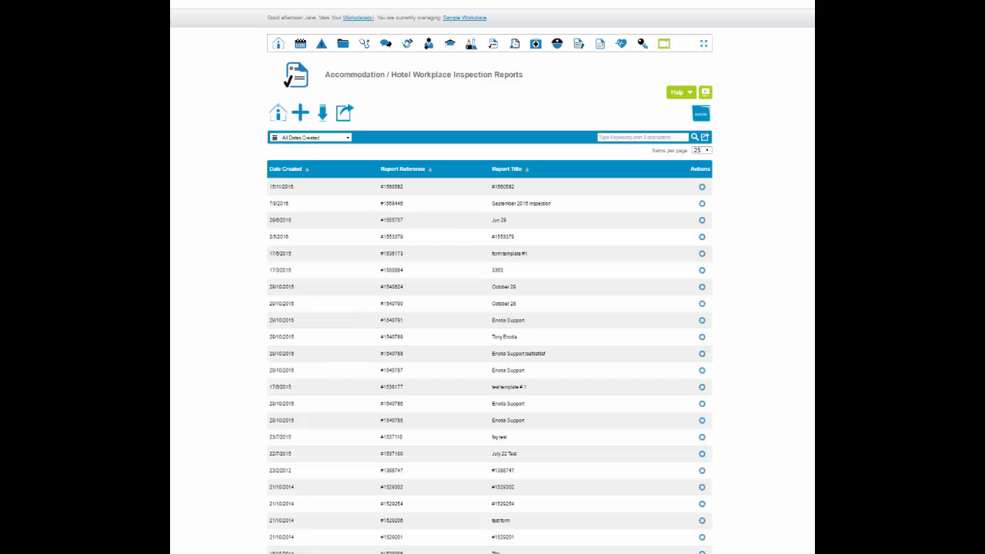
Open the available actions for the report created on 15/11/2016
{"action": "left_click", "coordinate": [702, 188]}
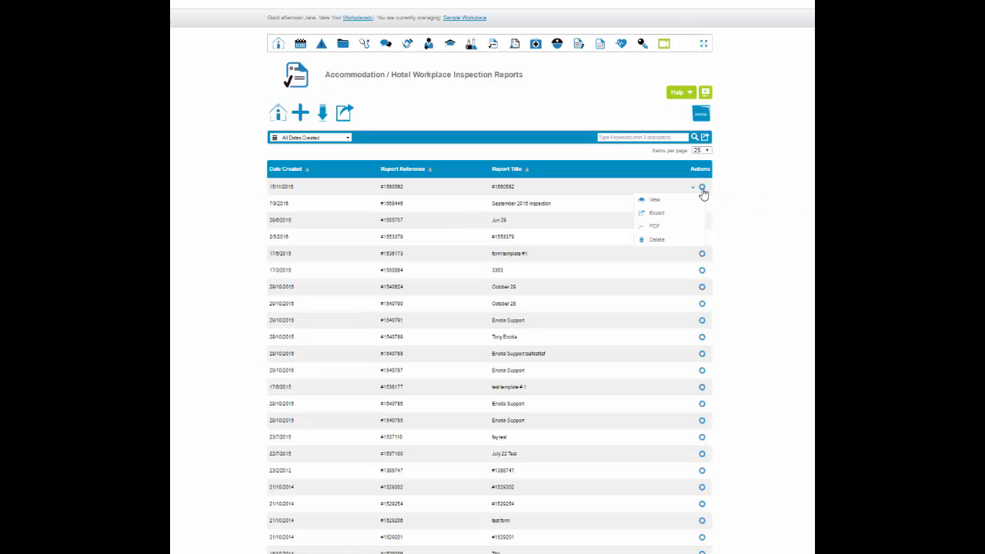